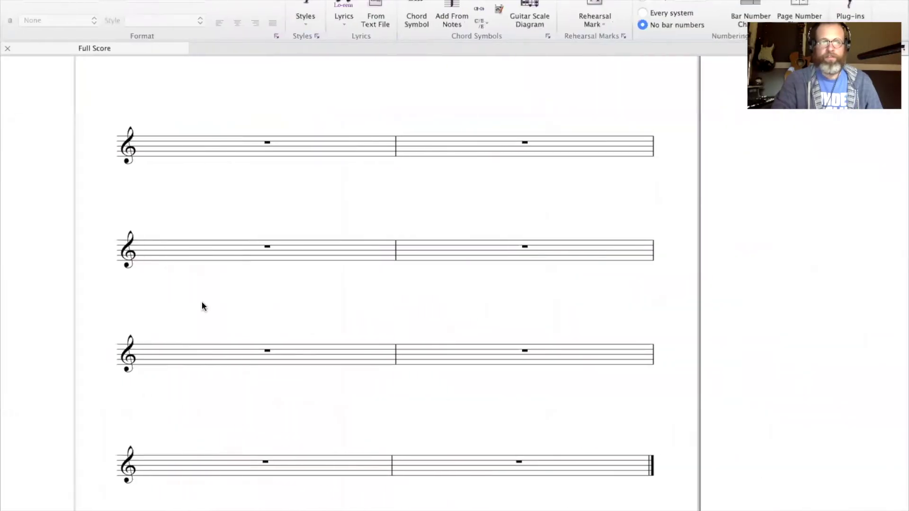
Bring the score forward and move the Keypad palette from the bottom right to the middle-left beside the staves
{"action": "left_click", "coordinate": [409, 64]}
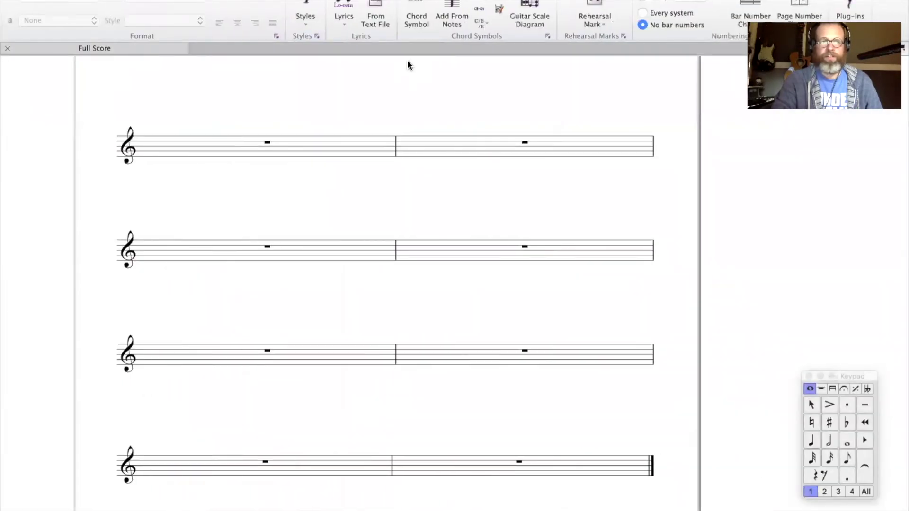
{"action": "left_click", "coordinate": [851, 372]}
{"action": "left_click_drag", "start_coordinate": [853, 376], "coordinate": [756, 201]}
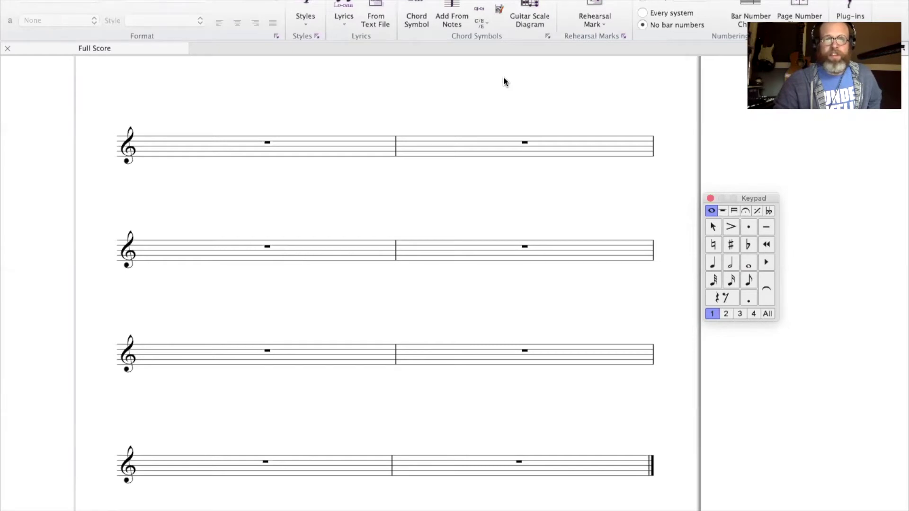
{"action": "left_click_drag", "start_coordinate": [746, 197], "coordinate": [277, 215]}
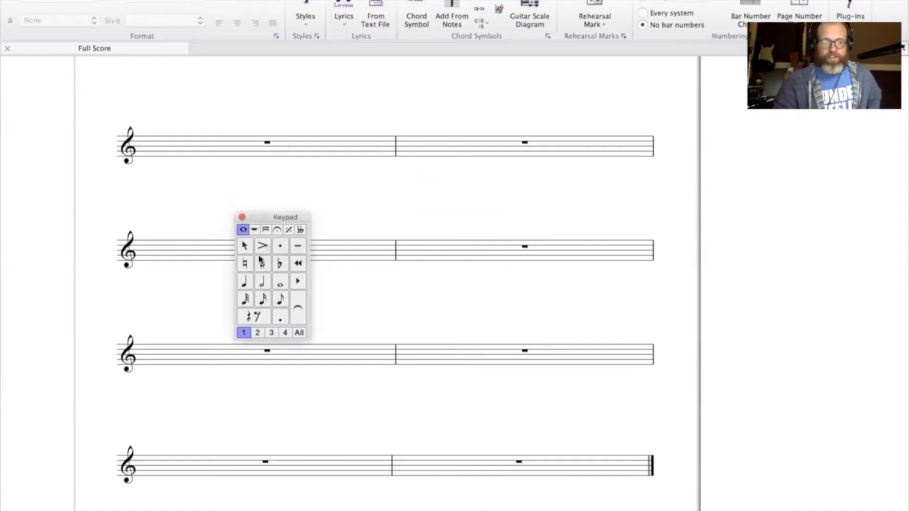
Enter quarter notes F G A B | C D E F across the top staff's two bars
{"action": "left_click", "coordinate": [245, 283]}
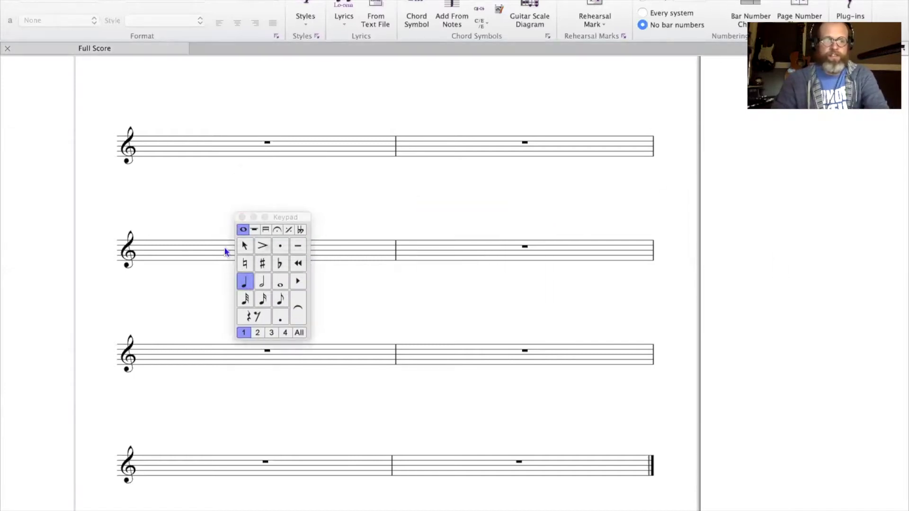
{"action": "left_click", "coordinate": [168, 154]}
{"action": "left_click", "coordinate": [229, 151]}
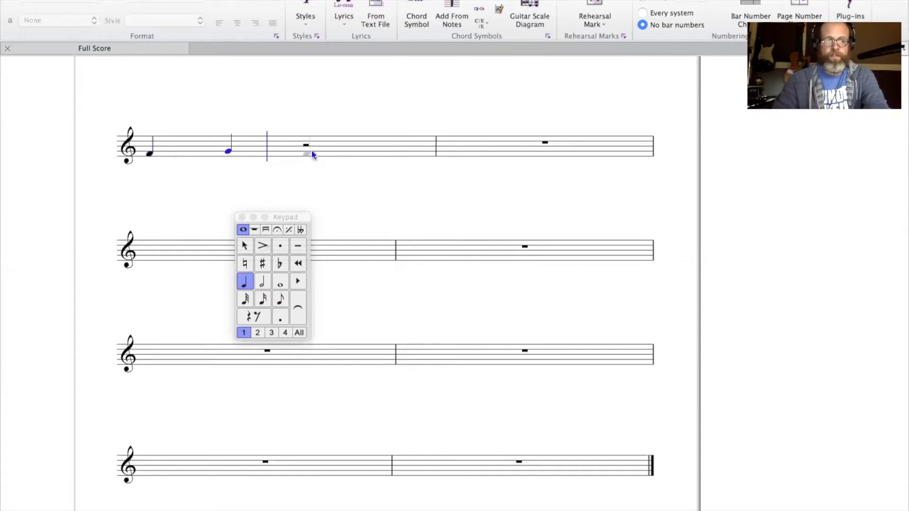
{"action": "left_click", "coordinate": [311, 147]}
{"action": "left_click", "coordinate": [379, 145]}
{"action": "left_click", "coordinate": [462, 144]}
{"action": "left_click", "coordinate": [485, 141]}
{"action": "left_click", "coordinate": [530, 139]}
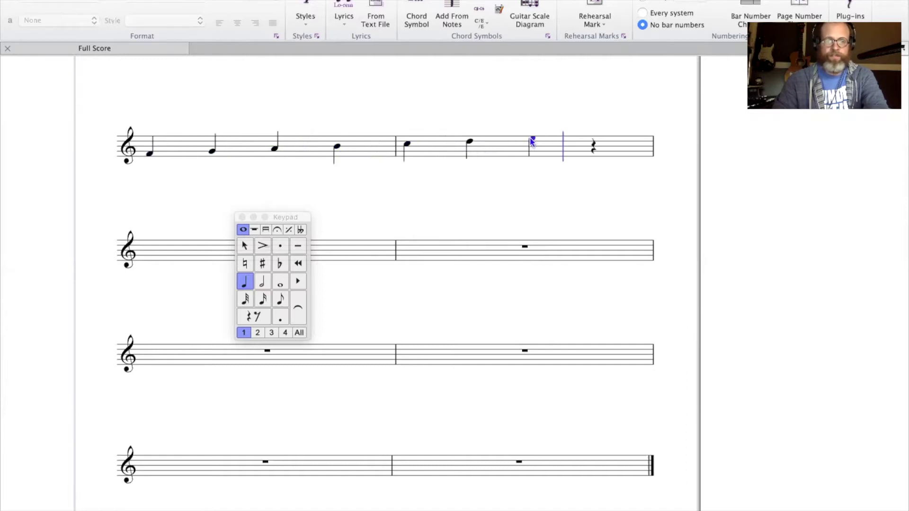
{"action": "left_click", "coordinate": [581, 135]}
{"action": "key", "text": "Escape"}
{"action": "key", "text": "Escape"}
{"action": "left_click_drag", "start_coordinate": [294, 218], "coordinate": [324, 224]}
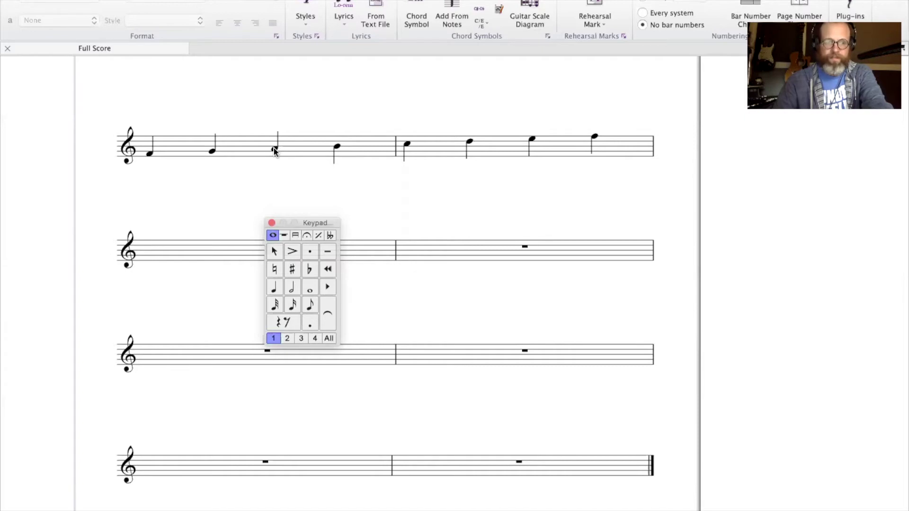
Make the fourth note B♭, move the Keypad down over the third staff, and select bar 1
{"action": "left_click", "coordinate": [338, 148]}
{"action": "left_click", "coordinate": [310, 269]}
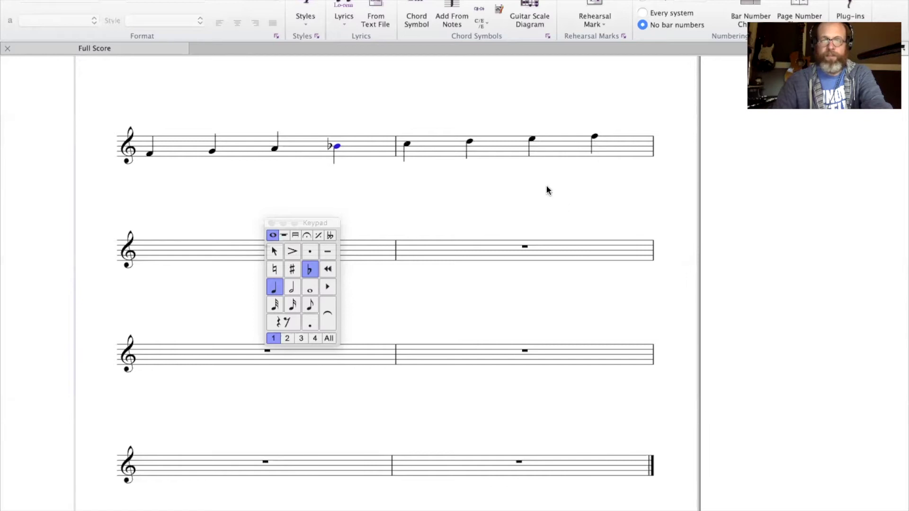
{"action": "scroll", "coordinate": [520, 147], "scroll_direction": "down", "scroll_amount": 1}
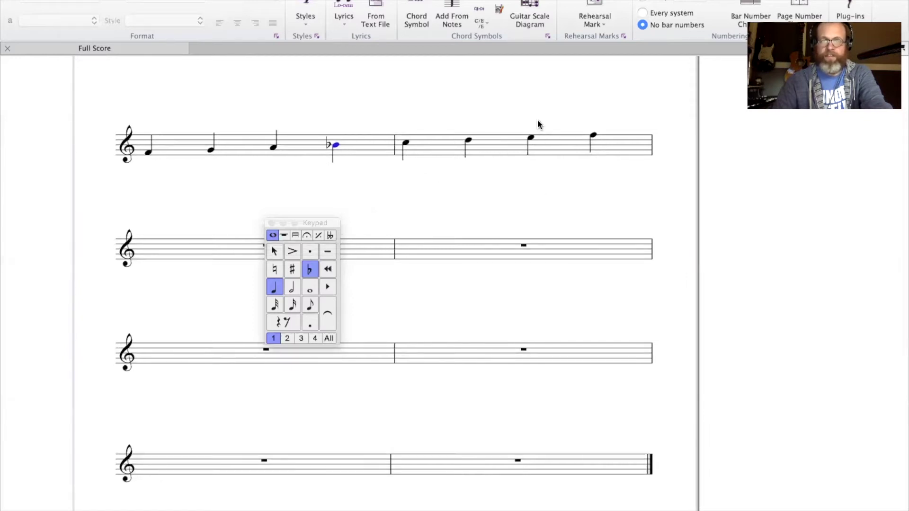
{"action": "left_click_drag", "start_coordinate": [314, 224], "coordinate": [387, 251]}
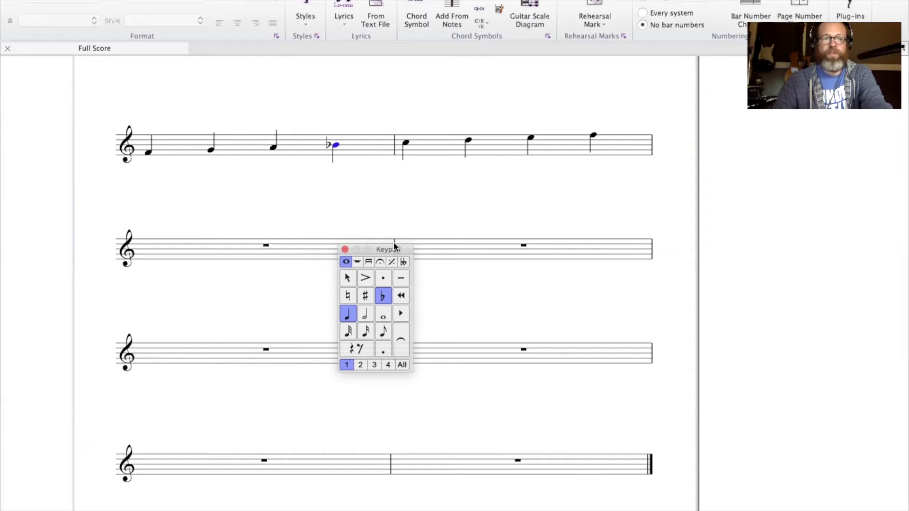
{"action": "left_click_drag", "start_coordinate": [394, 244], "coordinate": [331, 288]}
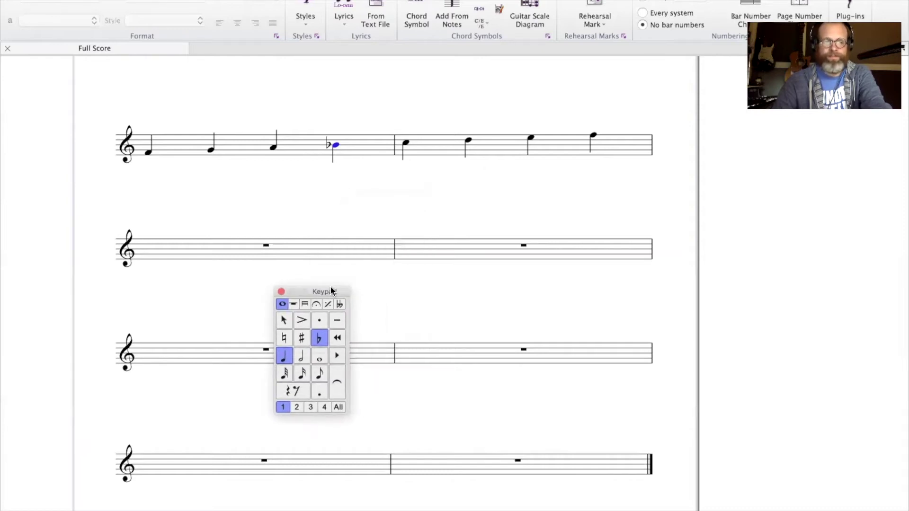
{"action": "left_click", "coordinate": [173, 147]}
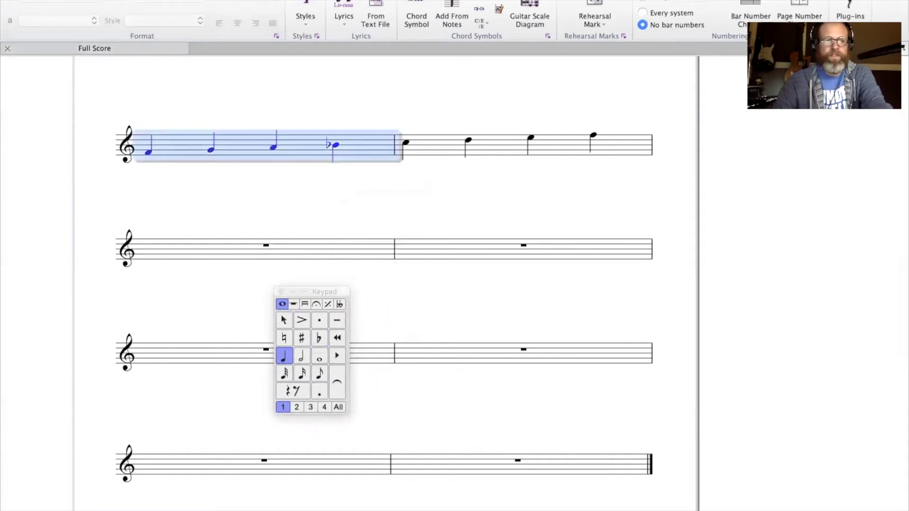
Apply an F major key signature to bar 1 and delete the redundant key change at bar 2
{"action": "left_click", "coordinate": [52, 19]}
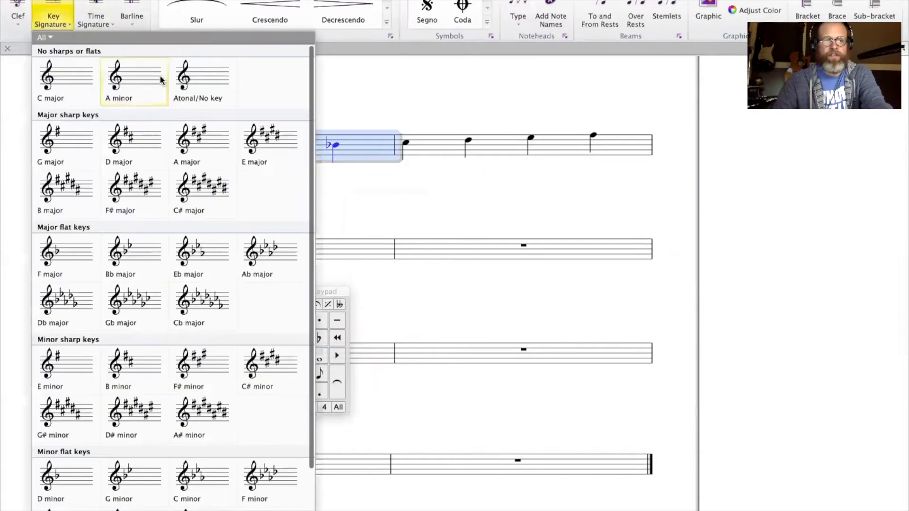
{"action": "left_click", "coordinate": [65, 251]}
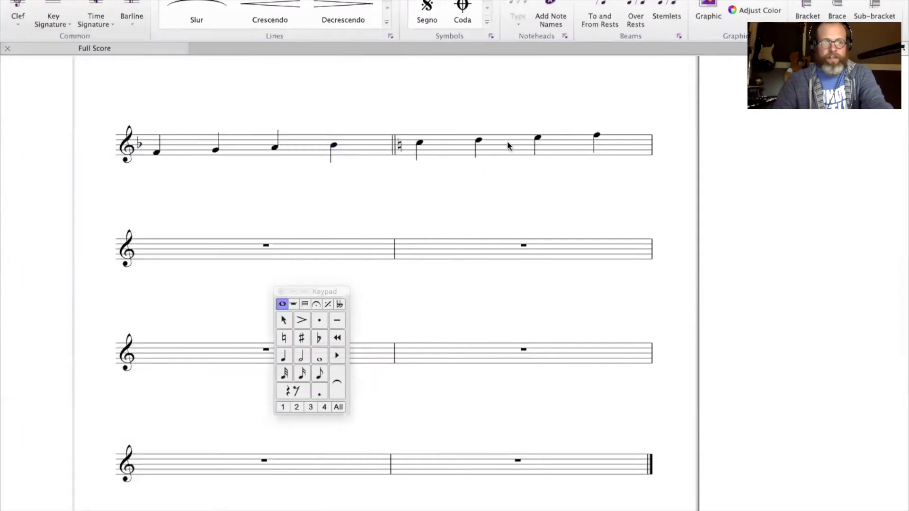
{"action": "left_click", "coordinate": [456, 142]}
{"action": "left_click", "coordinate": [52, 19]}
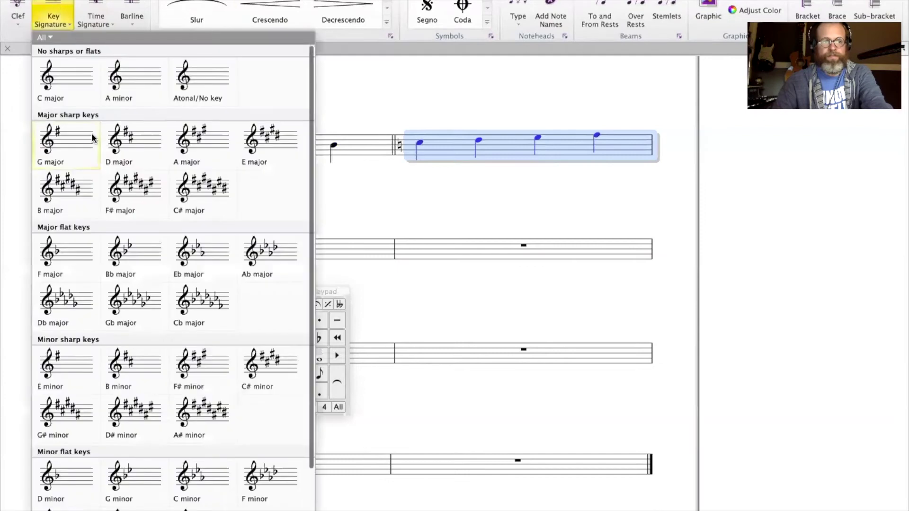
{"action": "left_click", "coordinate": [57, 249]}
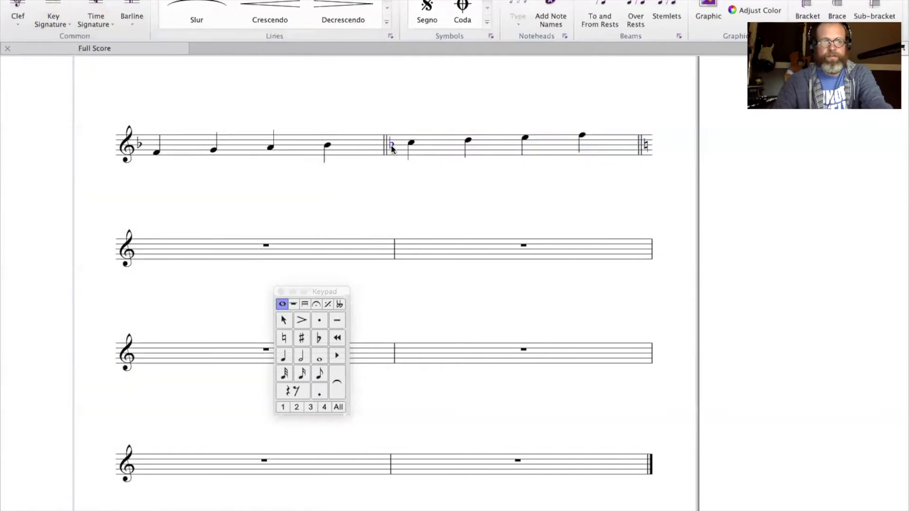
{"action": "left_click", "coordinate": [380, 188]}
{"action": "left_click", "coordinate": [385, 151]}
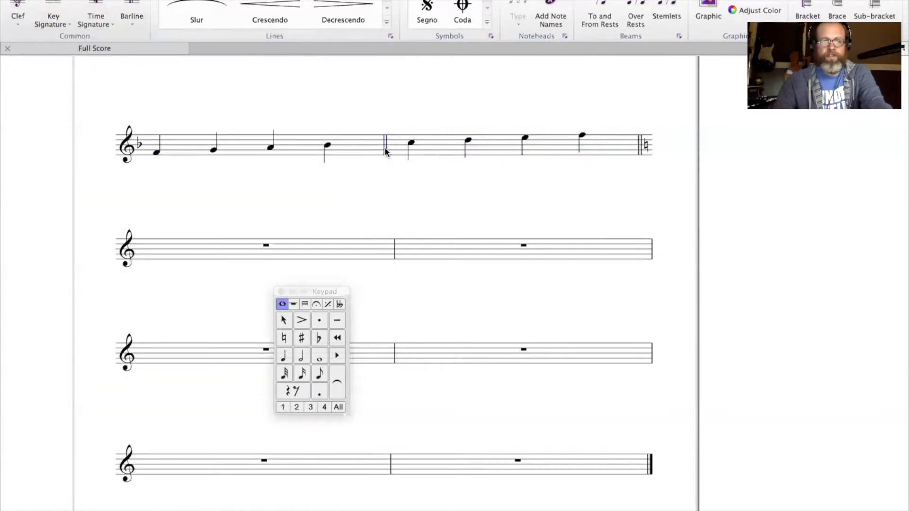
{"action": "key", "text": "Delete"}
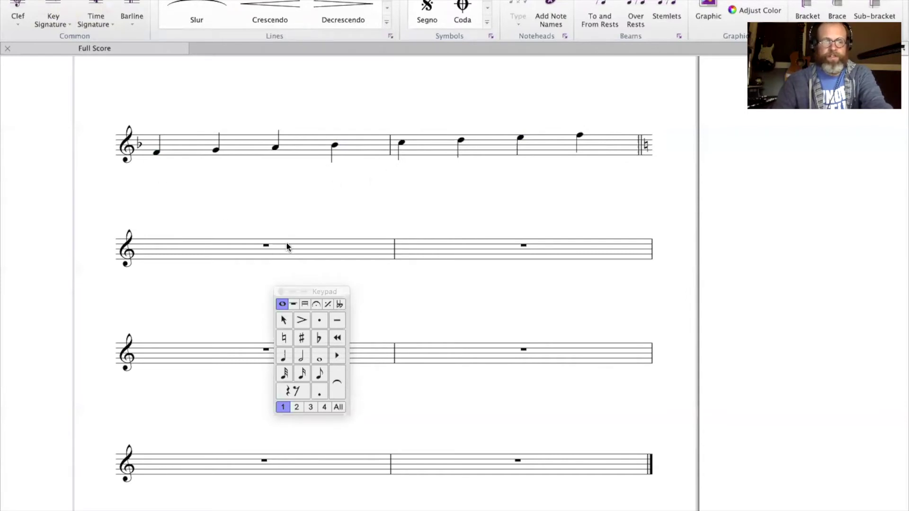
Set the Keypad to quarter notes with a sharp for the next entered note
{"action": "left_click", "coordinate": [287, 359]}
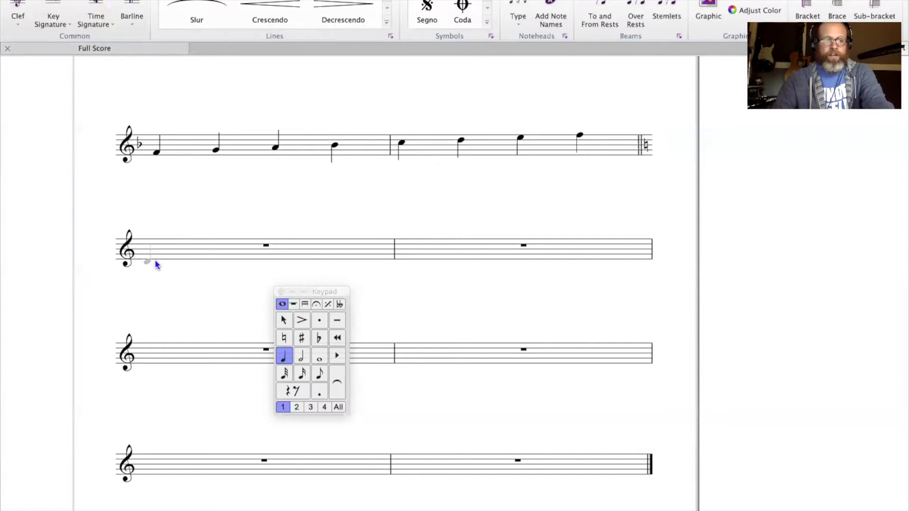
{"action": "left_click", "coordinate": [302, 338]}
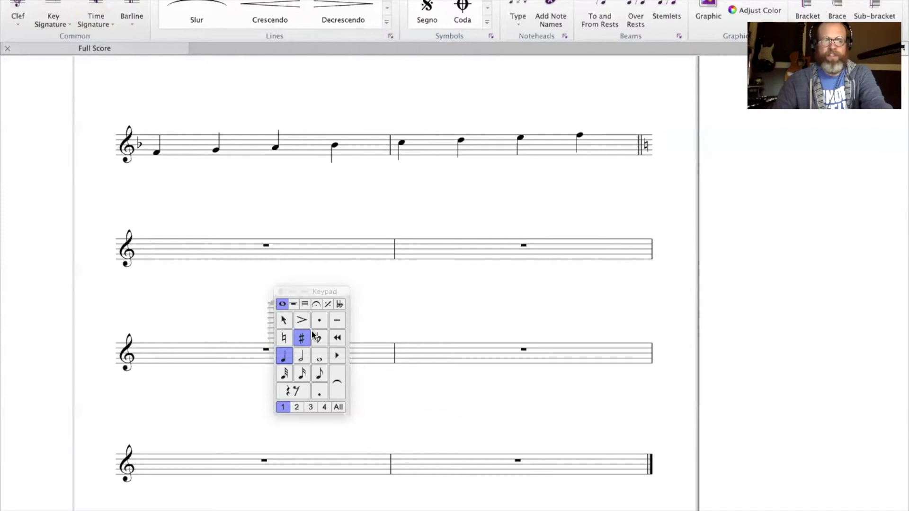
{"action": "left_click_drag", "start_coordinate": [325, 292], "coordinate": [326, 272]}
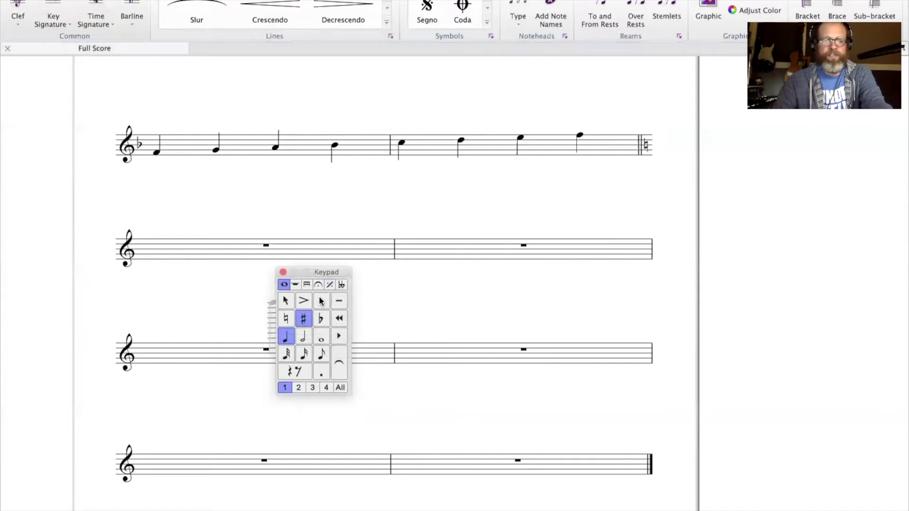
{"action": "key", "text": "Escape"}
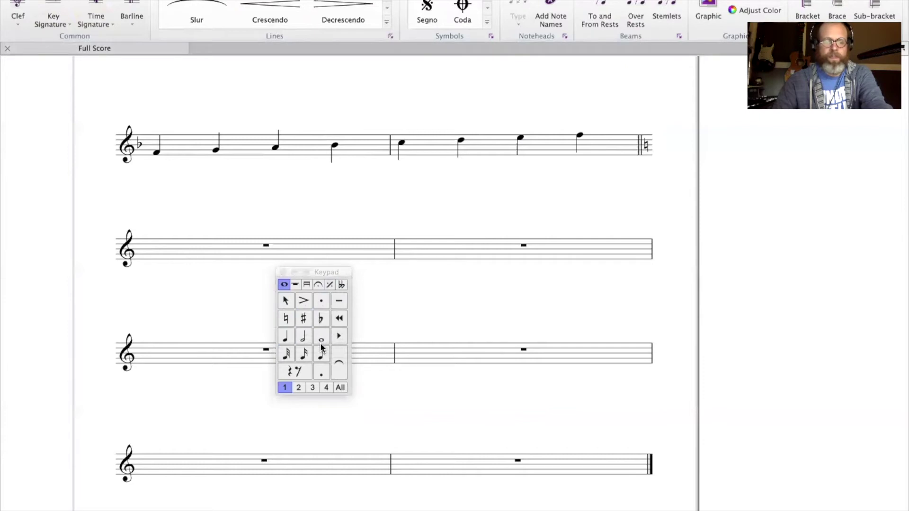
{"action": "left_click", "coordinate": [286, 337]}
{"action": "left_click", "coordinate": [304, 318]}
Enter C♯ D E F | G A B C♯ as quarter notes on the second staff
{"action": "left_click", "coordinate": [146, 262]}
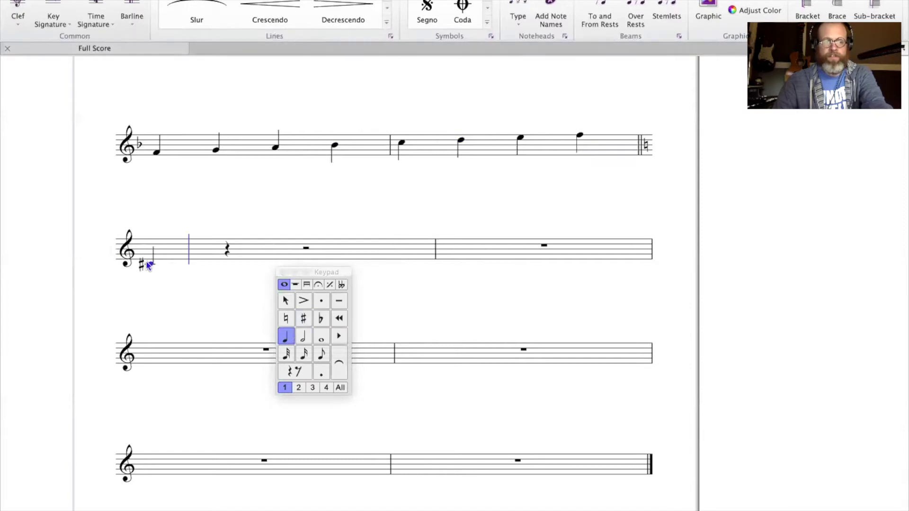
{"action": "left_click", "coordinate": [231, 261]}
{"action": "left_click", "coordinate": [291, 259]}
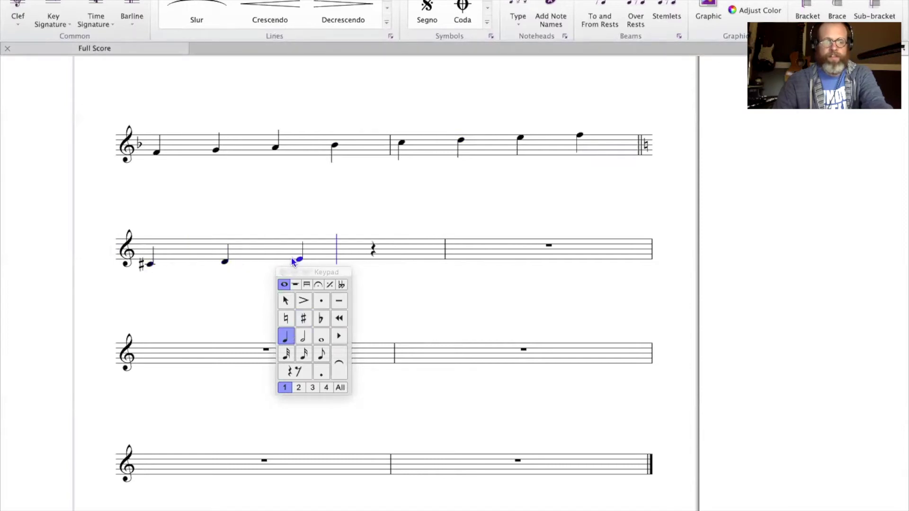
{"action": "left_click", "coordinate": [365, 255]}
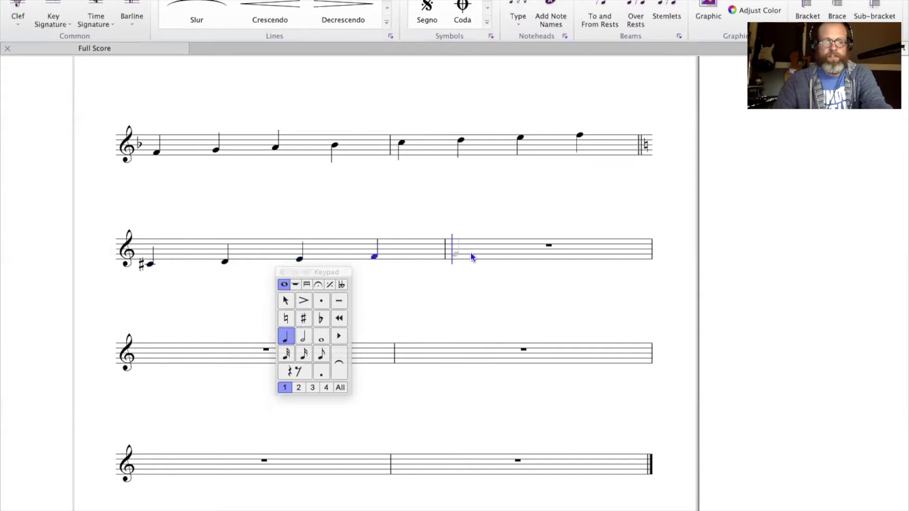
{"action": "left_click", "coordinate": [474, 255]}
{"action": "left_click", "coordinate": [493, 250]}
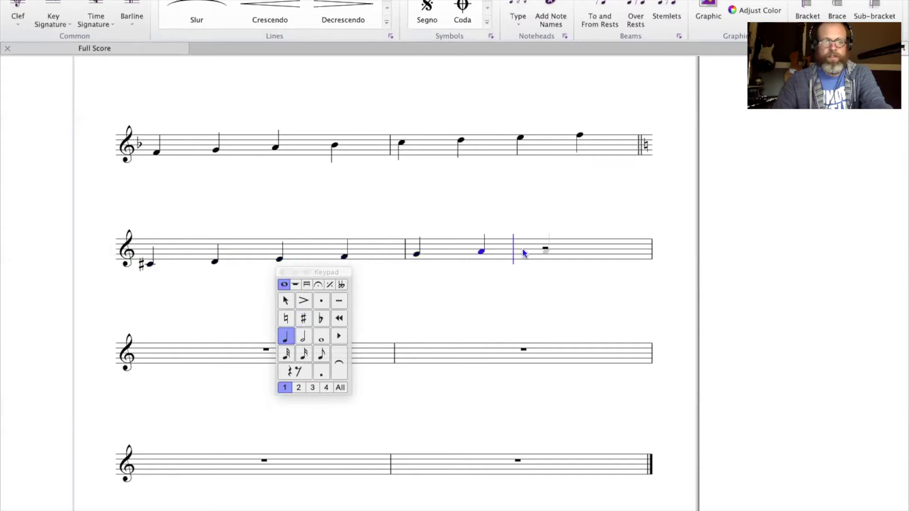
{"action": "left_click", "coordinate": [527, 250]}
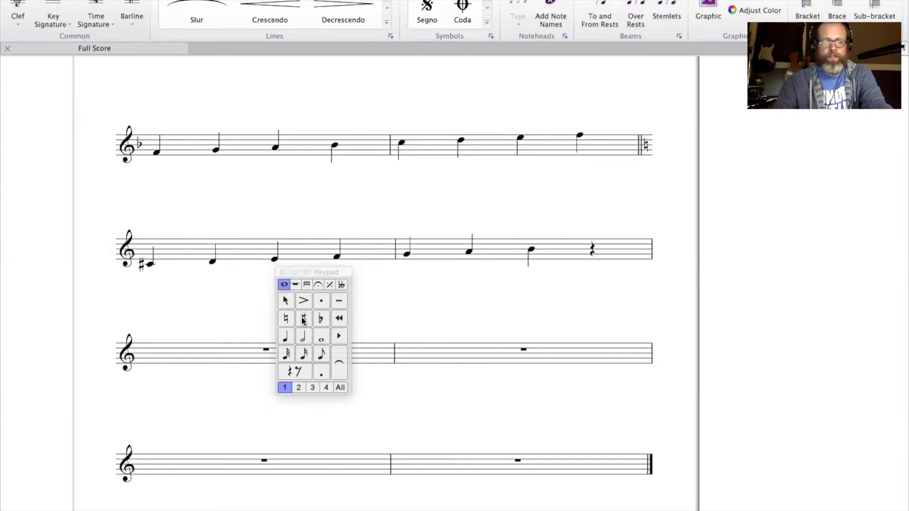
{"action": "left_click", "coordinate": [596, 247]}
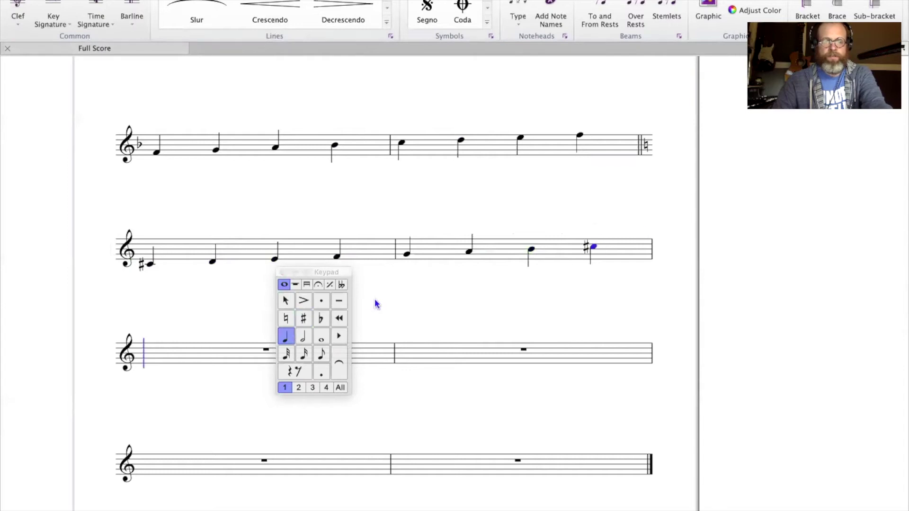
{"action": "key", "text": "Escape"}
{"action": "left_click_drag", "start_coordinate": [329, 274], "coordinate": [335, 365]}
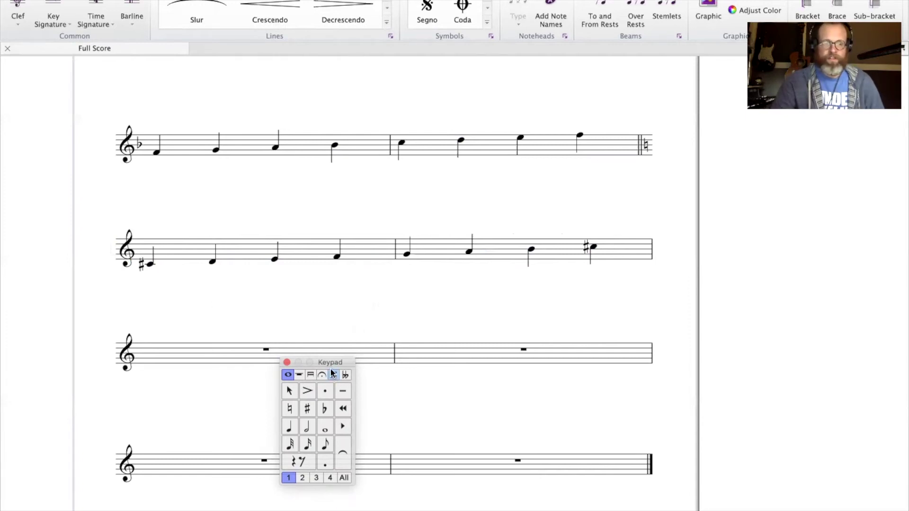
Sharpen the first bar's D, E and F to D♯, E♯ and F♯
{"action": "left_click_drag", "start_coordinate": [333, 374], "coordinate": [231, 354]}
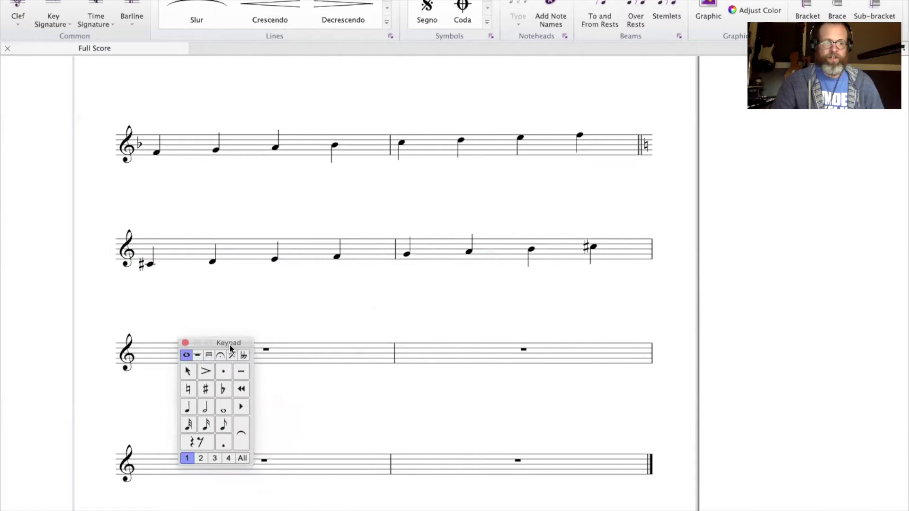
{"action": "left_click", "coordinate": [211, 264]}
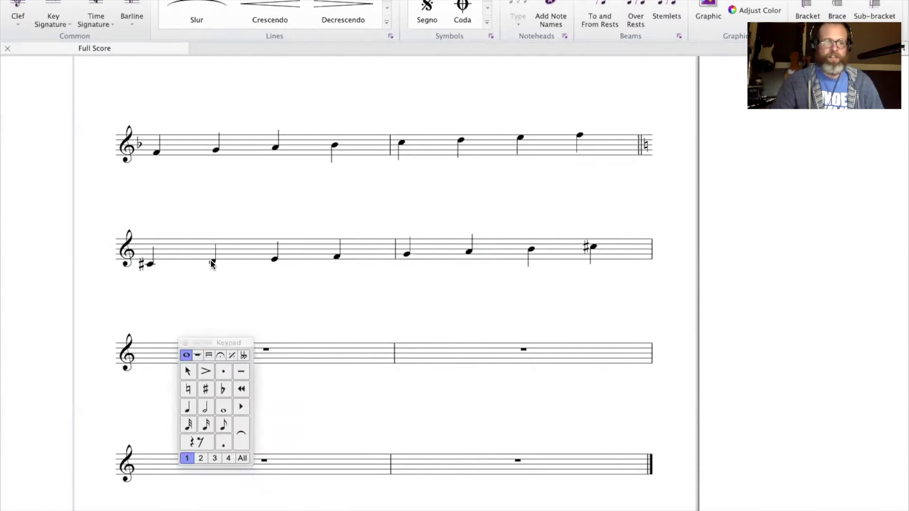
{"action": "left_click", "coordinate": [206, 388]}
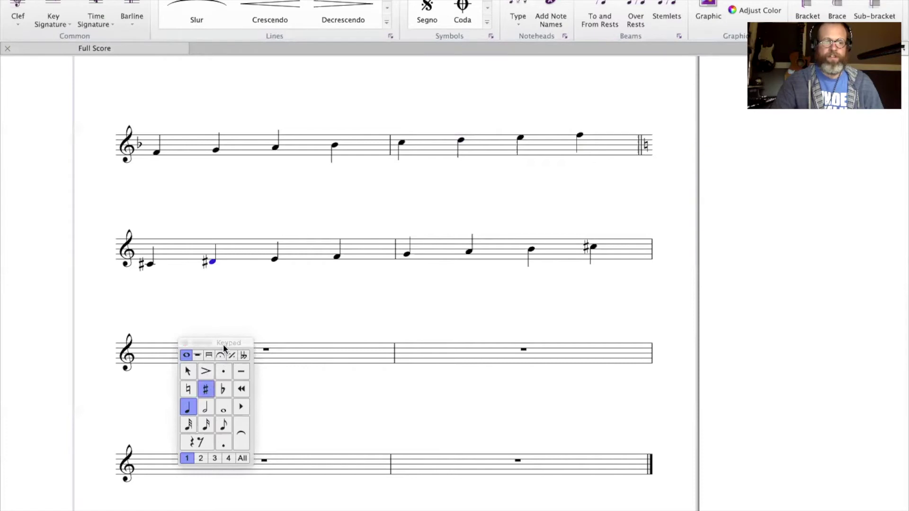
{"action": "left_click", "coordinate": [274, 259]}
{"action": "left_click", "coordinate": [205, 389]}
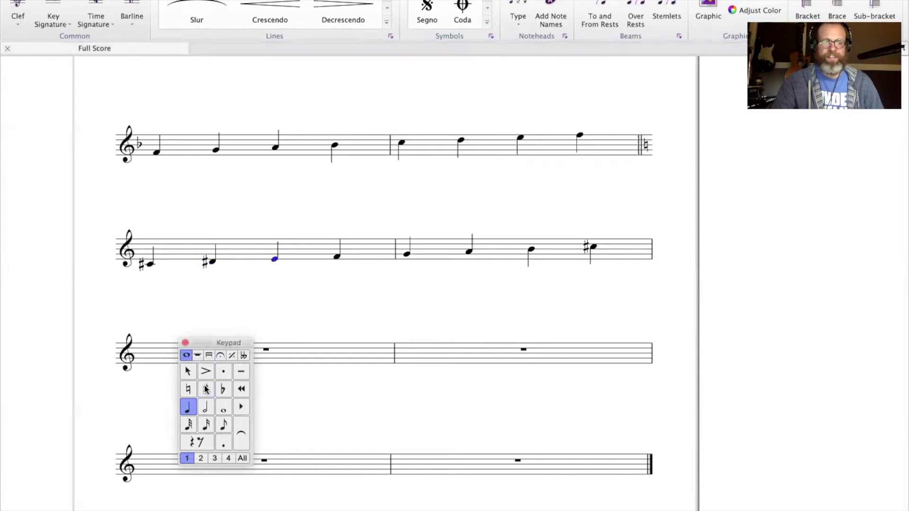
{"action": "left_click_drag", "start_coordinate": [238, 343], "coordinate": [302, 347]}
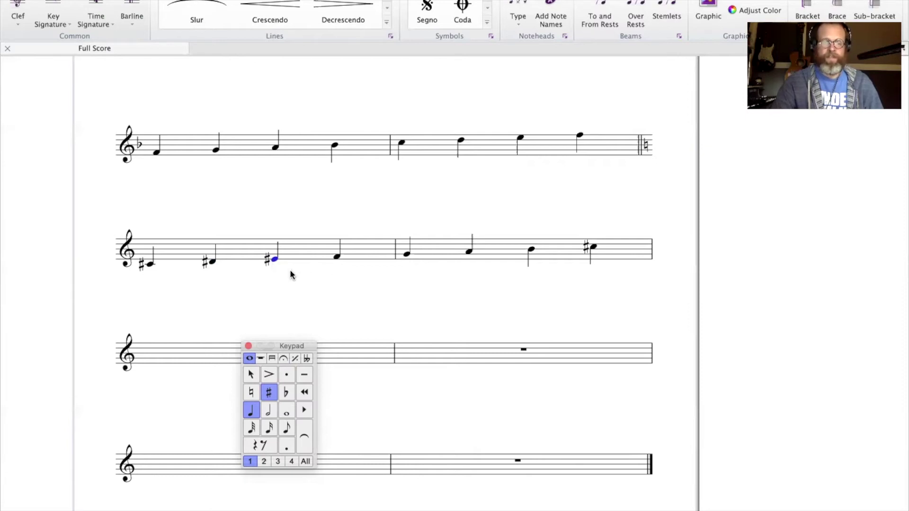
{"action": "left_click", "coordinate": [337, 257]}
{"action": "left_click", "coordinate": [269, 393]}
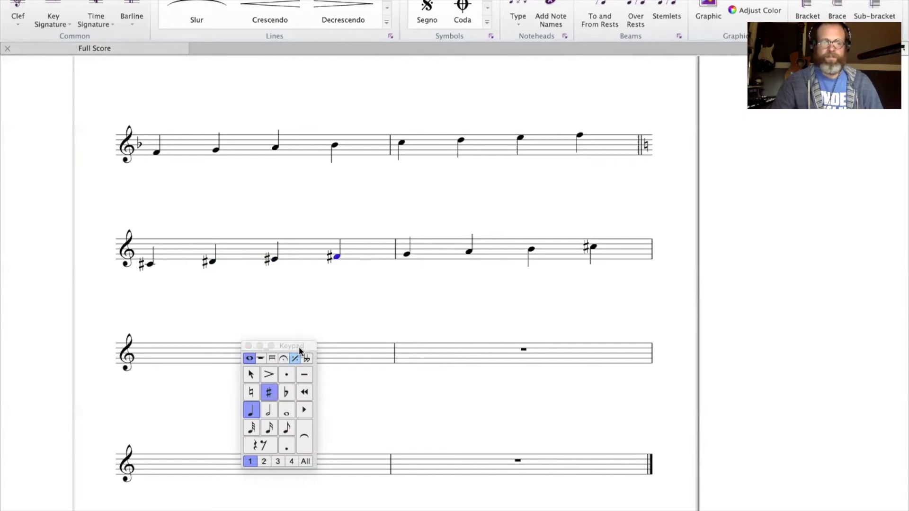
Sharpen bar 2's G, A and B to G♯, A♯, B♯, then select both bars
{"action": "left_click_drag", "start_coordinate": [298, 346], "coordinate": [396, 323]}
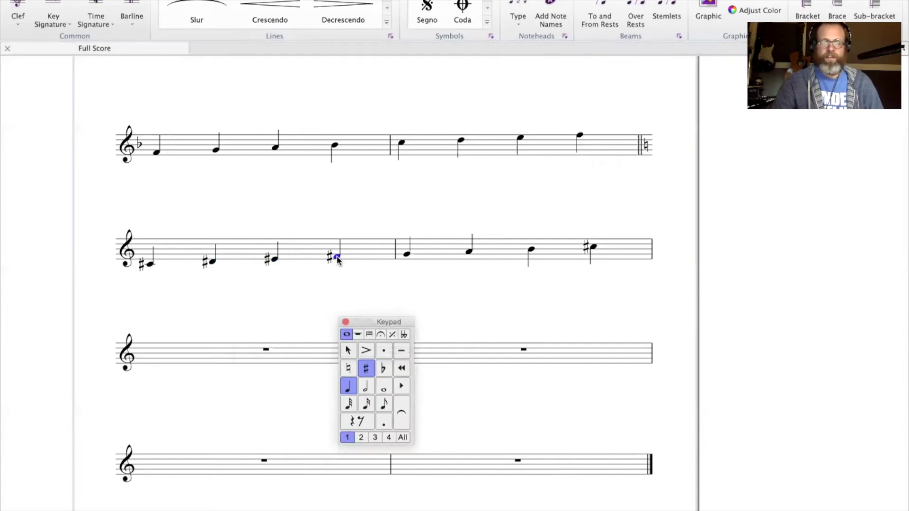
{"action": "left_click", "coordinate": [407, 256]}
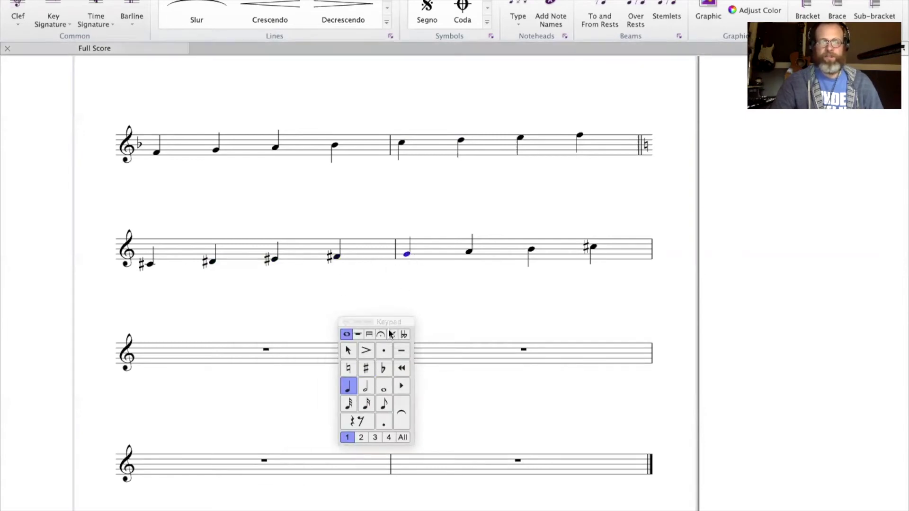
{"action": "left_click", "coordinate": [366, 369]}
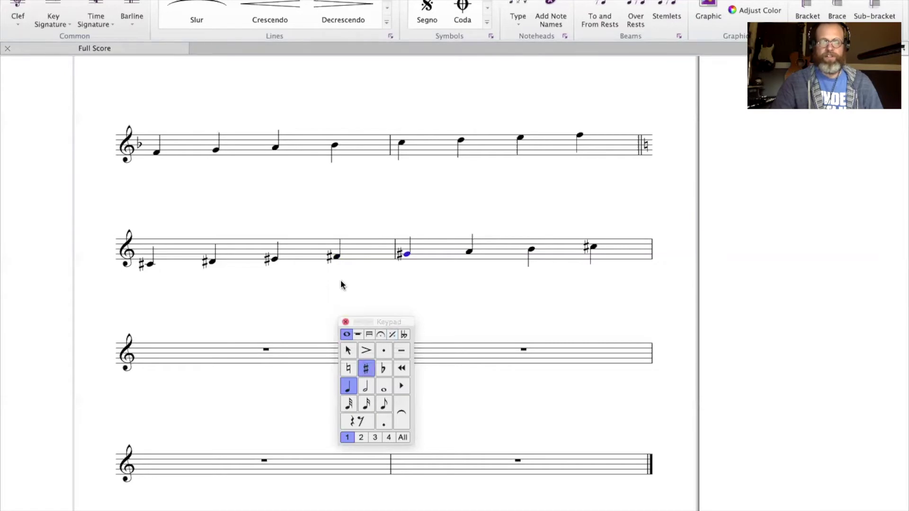
{"action": "left_click", "coordinate": [468, 253]}
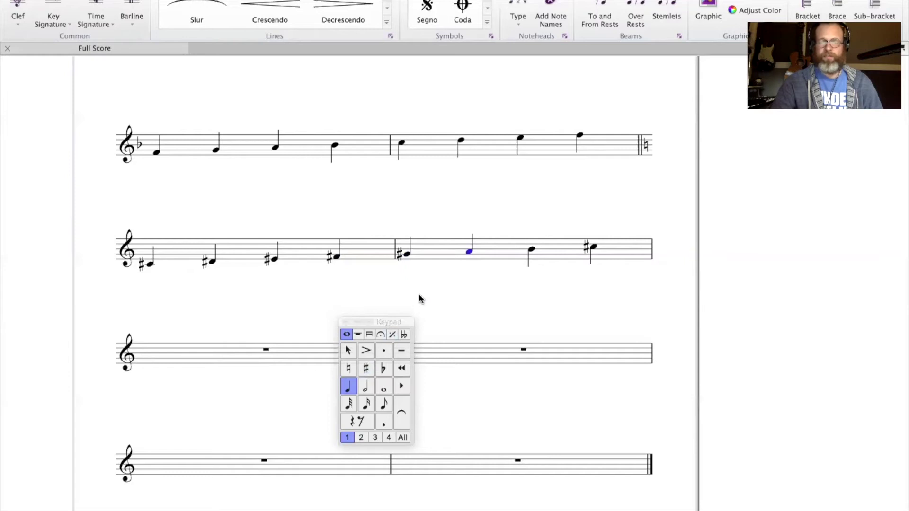
{"action": "left_click", "coordinate": [365, 370]}
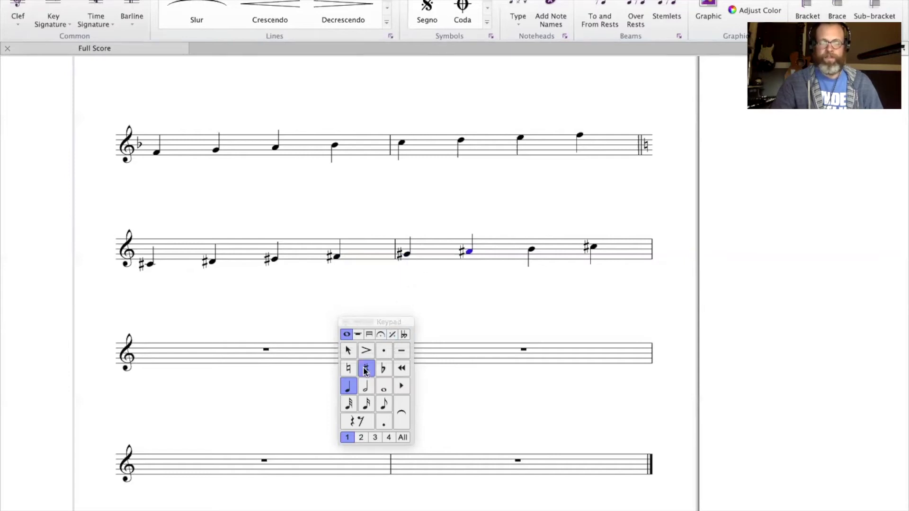
{"action": "left_click", "coordinate": [531, 249]}
{"action": "left_click_drag", "start_coordinate": [383, 326], "coordinate": [485, 358]}
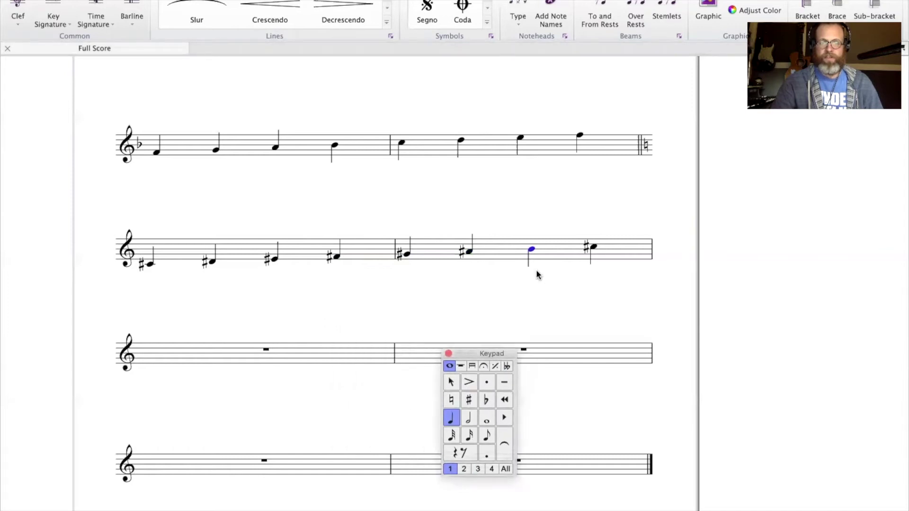
{"action": "left_click", "coordinate": [469, 401]}
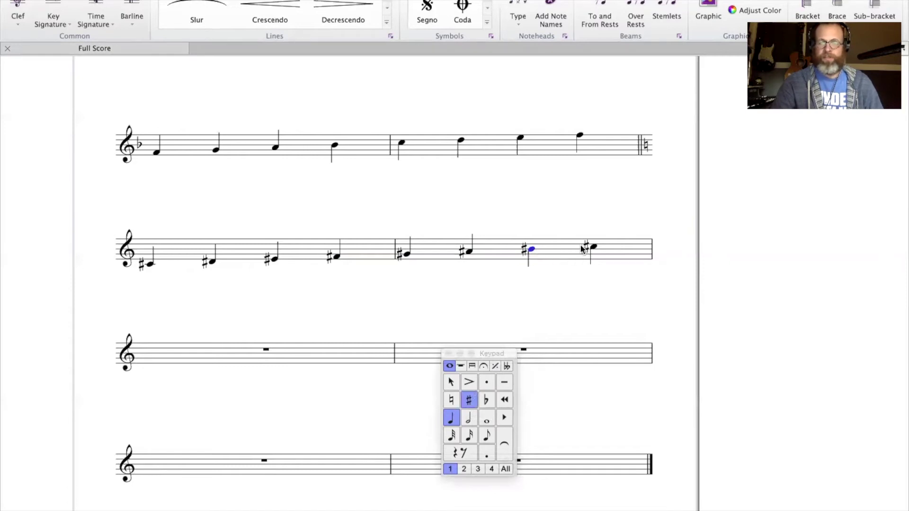
{"action": "left_click", "coordinate": [195, 252]}
{"action": "left_click", "coordinate": [636, 246], "text": "shift"}
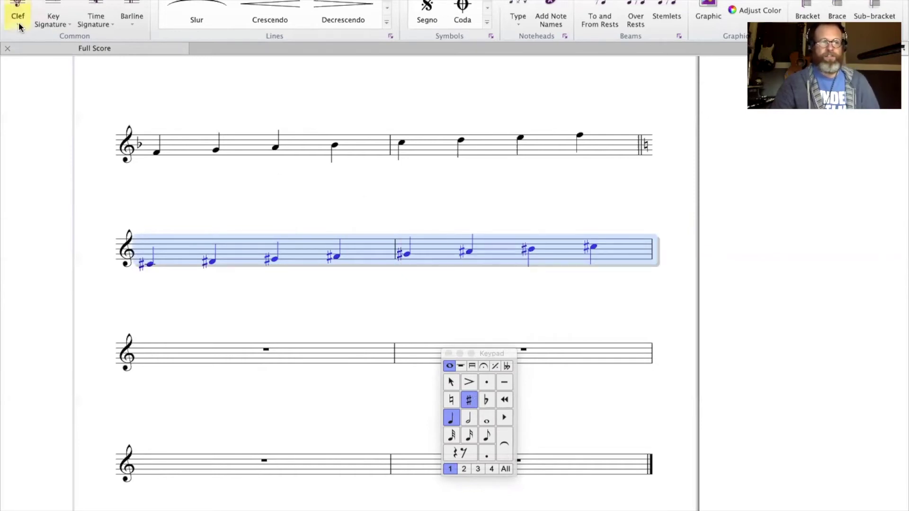
Apply a seven-sharp C♯ major key signature to the selected second staff
{"action": "left_click", "coordinate": [49, 23]}
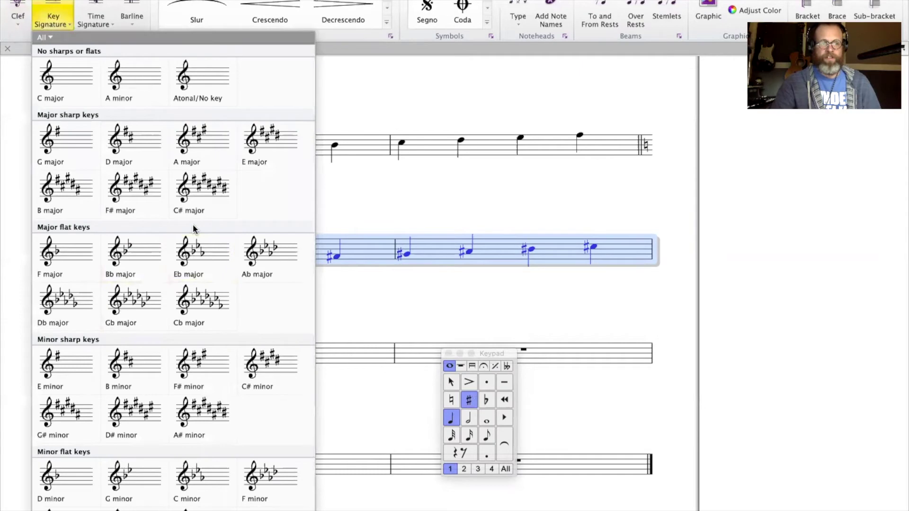
{"action": "left_click", "coordinate": [196, 193]}
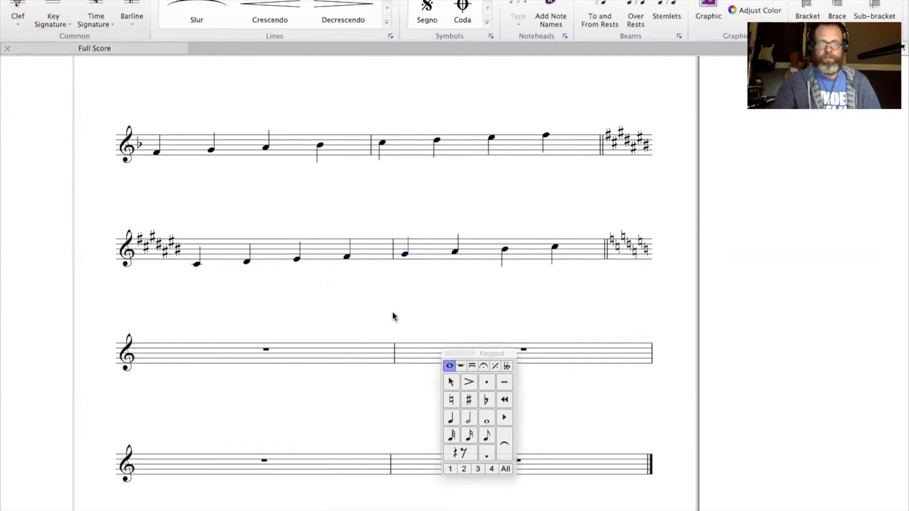